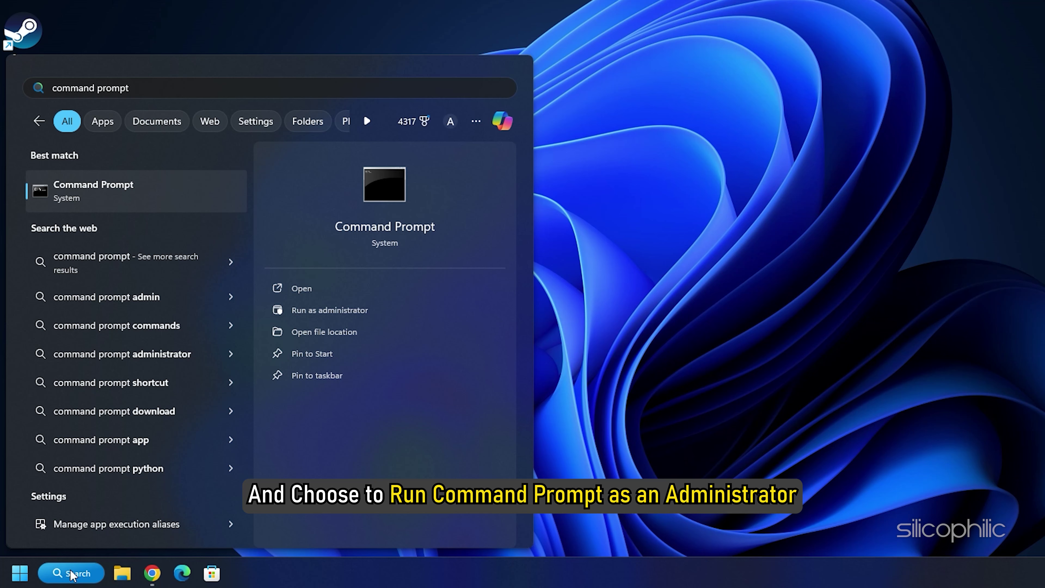
Step: Run Command Prompt as administrator and allow it to make changes to the device
{"action": "right_click", "coordinate": [122, 198]}
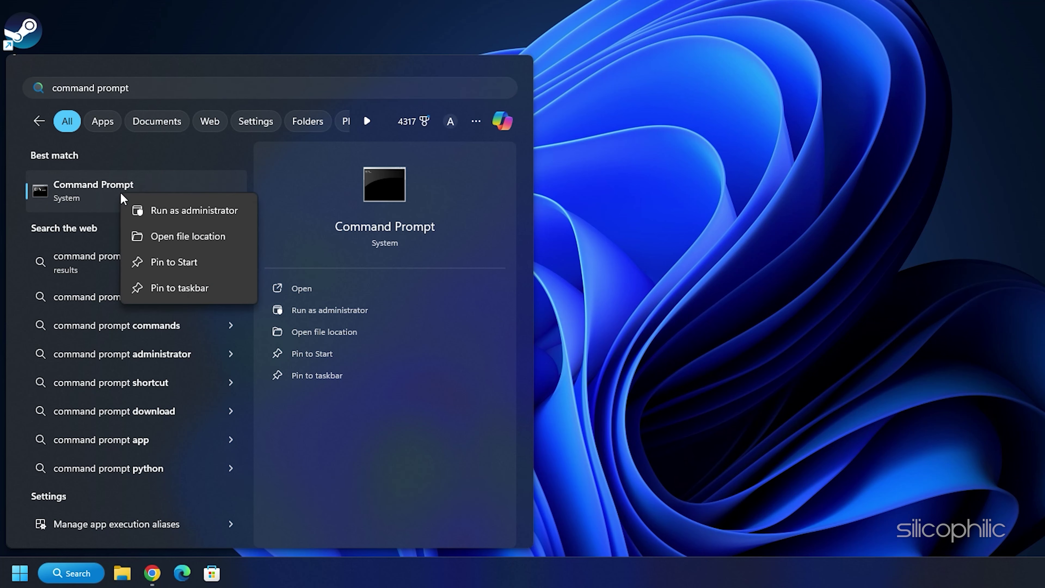
{"action": "left_click", "coordinate": [166, 211]}
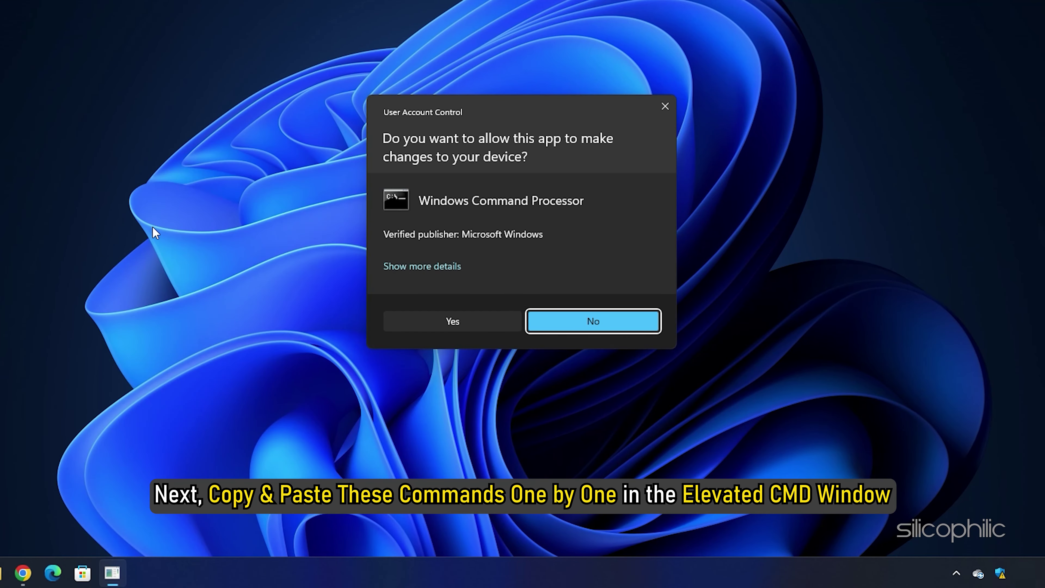
{"action": "left_click", "coordinate": [431, 326]}
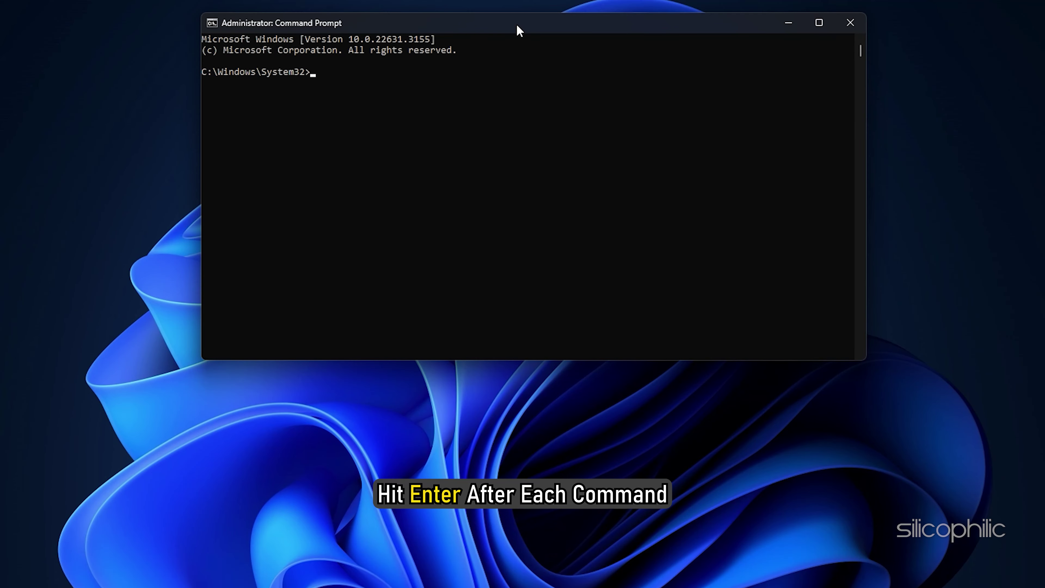
Step: Flush the DNS resolver cache with the command ipconfig /flushdns
{"action": "type", "text": "ipconfig "}
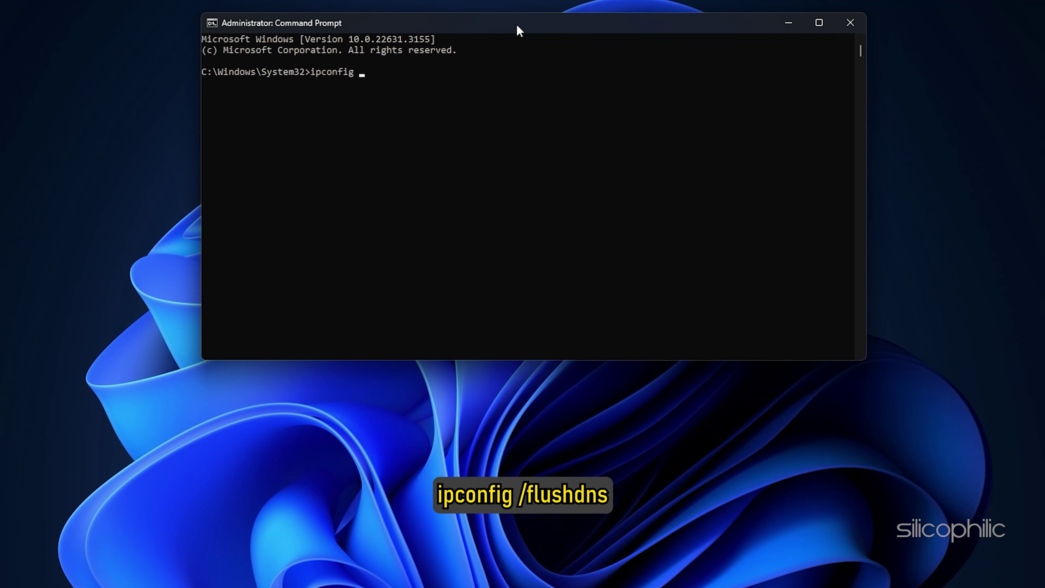
{"action": "type", "text": "/flushdns"}
{"action": "key", "text": "Return"}
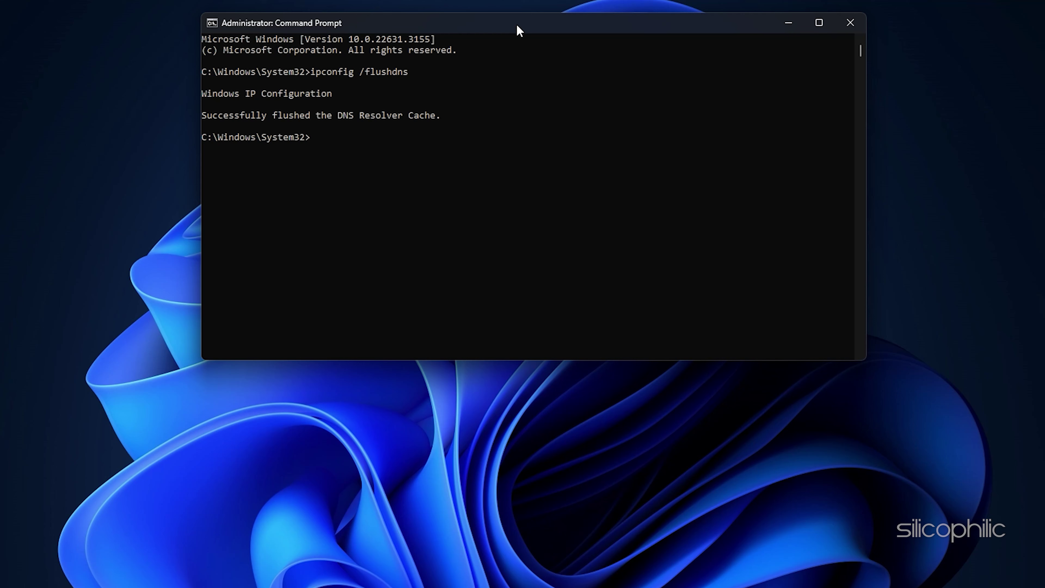
Step: Release and renew the IP address with the commands ipconfig /release and ipconfig /renew
{"action": "type", "text": "ipconfig /"}
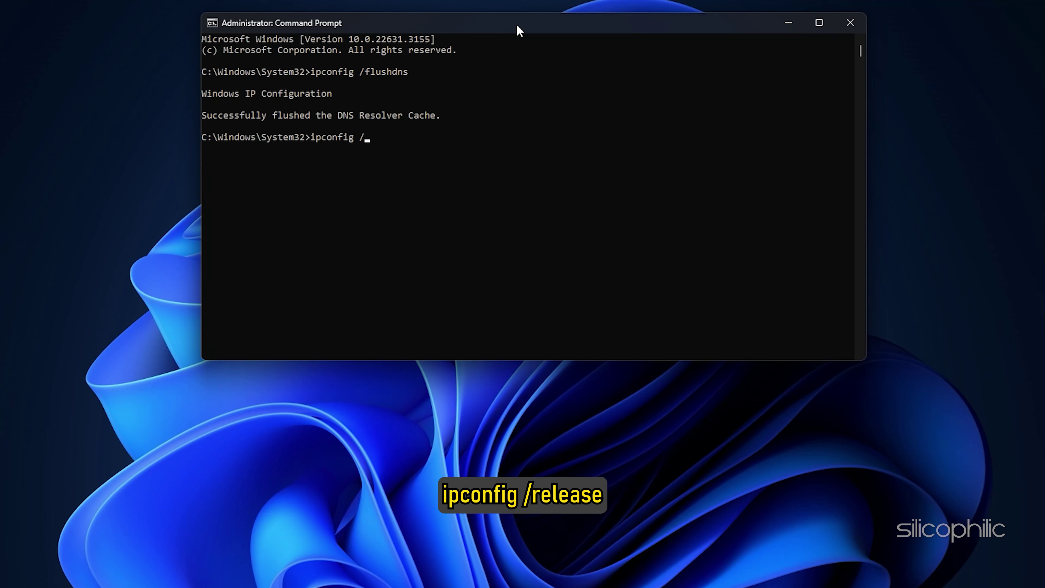
{"action": "type", "text": "release"}
{"action": "key", "text": "Return"}
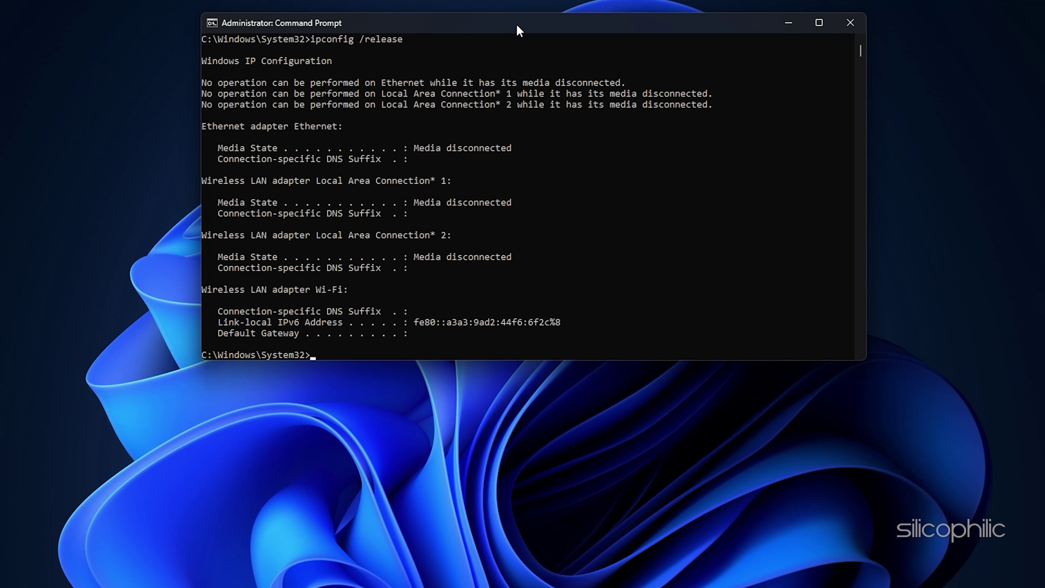
{"action": "scroll", "coordinate": [504, 177], "scroll_direction": "down", "scroll_amount": 4}
{"action": "type", "text": "ipconfig"}
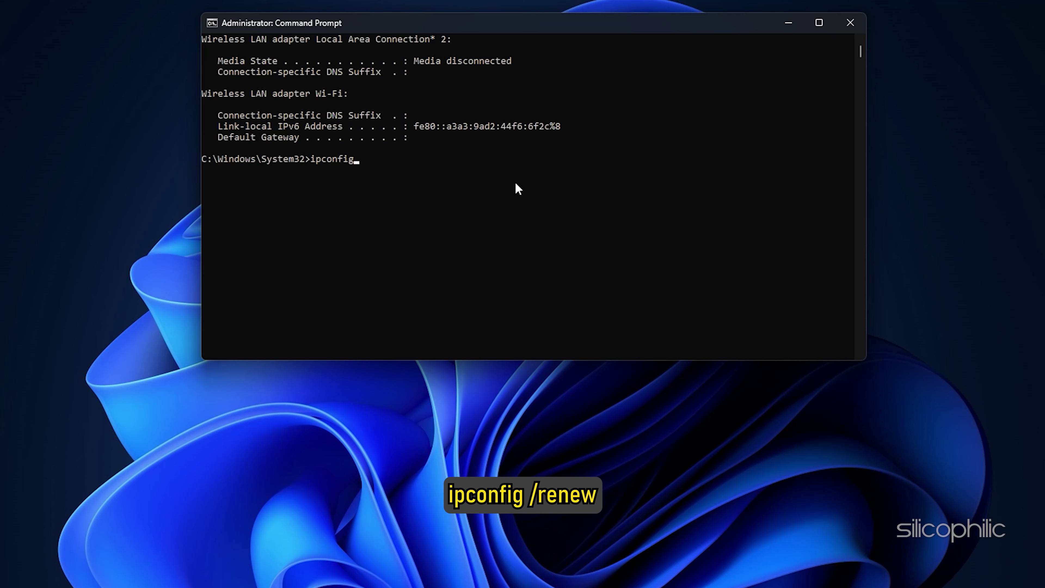
{"action": "type", "text": " /renew"}
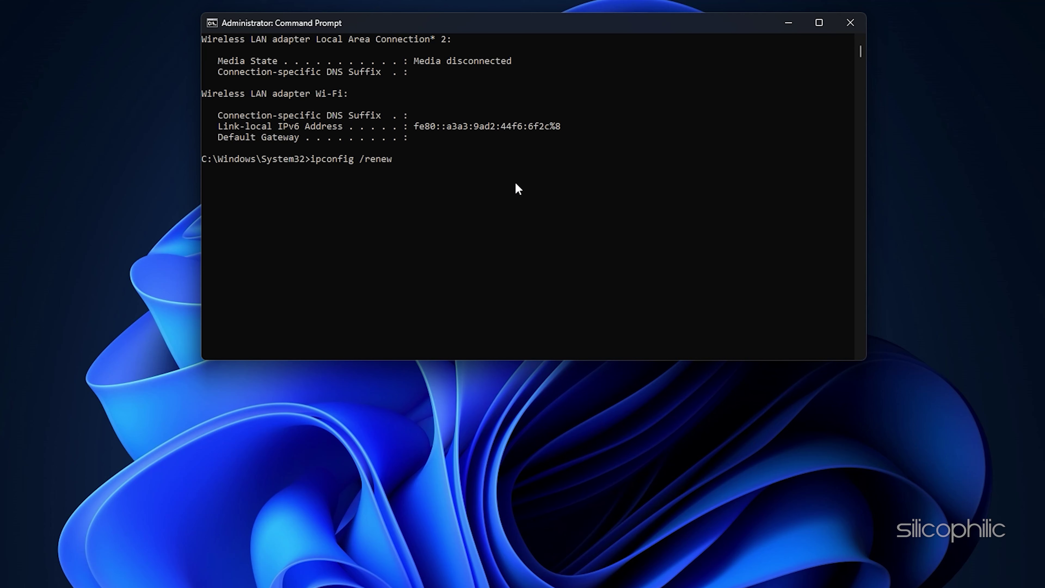
{"action": "key", "text": "Return"}
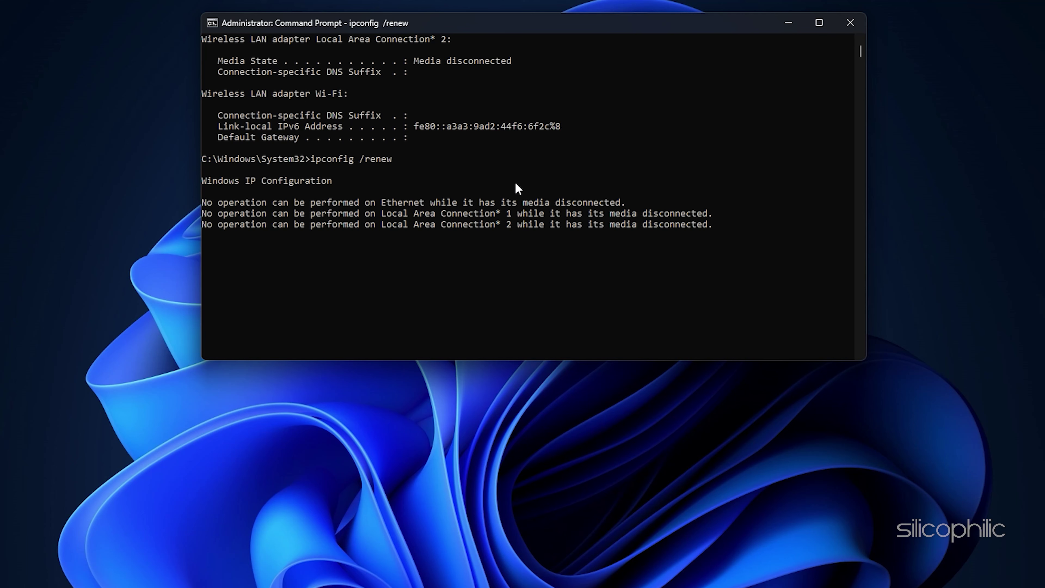
Step: Reset the TCP/IP stack with the command netsh int ip reset
{"action": "type", "text": "net"}
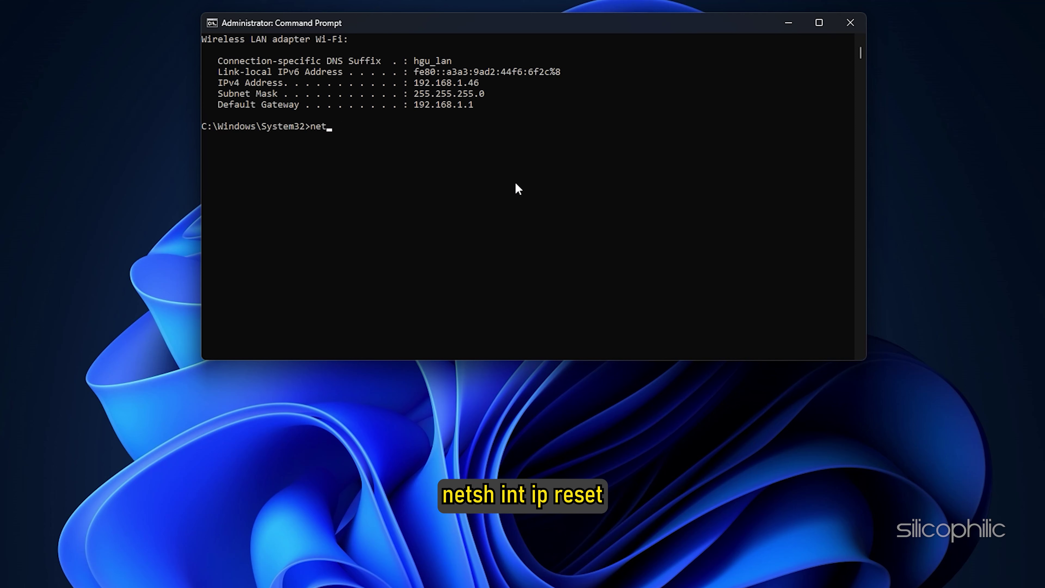
{"action": "type", "text": "sh int ip reset"}
{"action": "key", "text": "Return"}
{"action": "scroll", "coordinate": [515, 182], "scroll_direction": "down", "scroll_amount": 6}
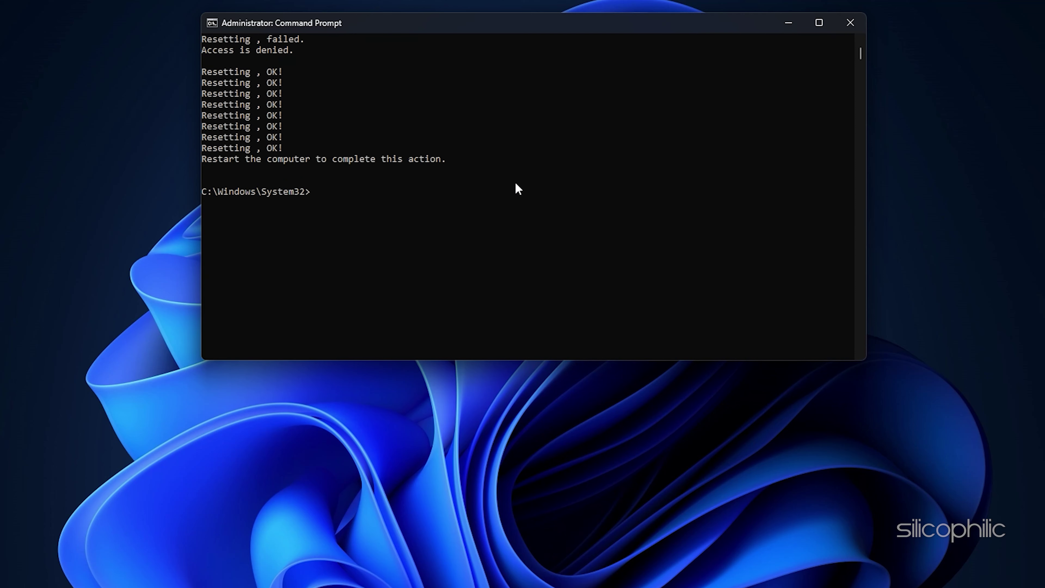
{"action": "type", "text": "n"}
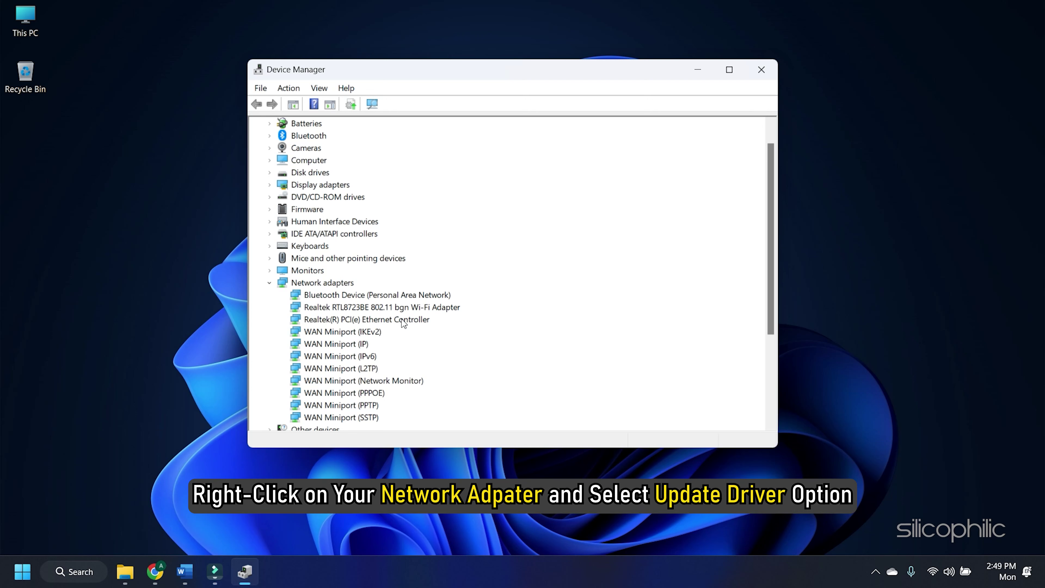
Step: Start a driver update for the Realtek RTL8723BE 802.11 bgn Wi-Fi Adapter in Device Manager
{"action": "right_click", "coordinate": [323, 307]}
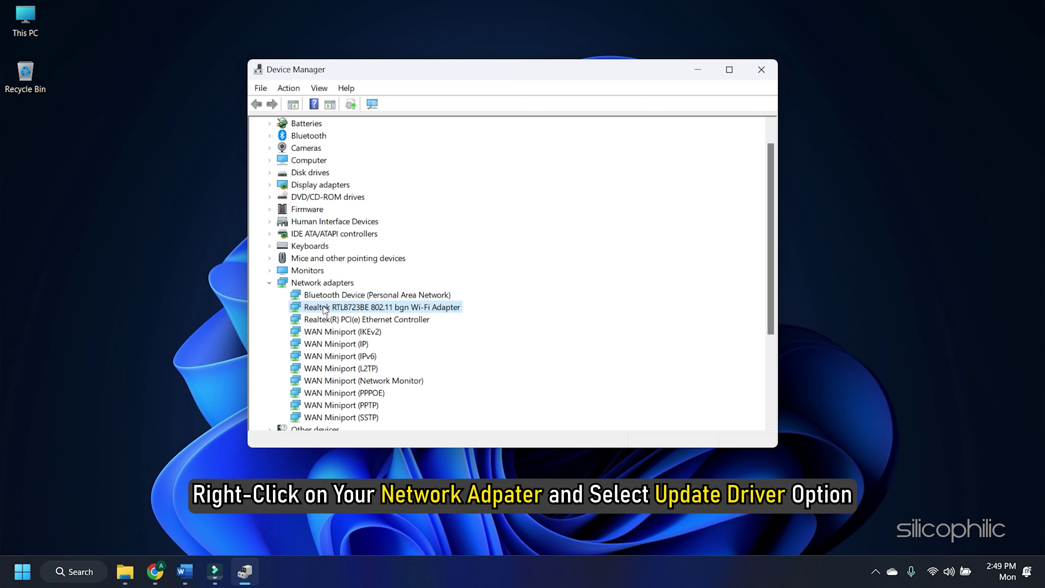
{"action": "left_click", "coordinate": [390, 318]}
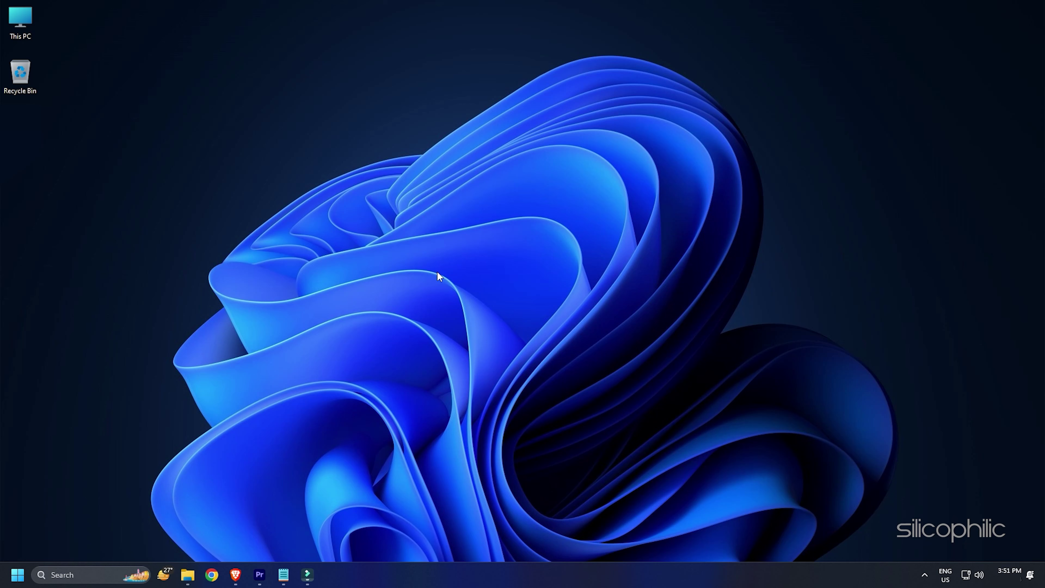
Step: Open Control Panel and display its items as large icons
{"action": "left_click", "coordinate": [77, 576]}
{"action": "type", "text": "control panel"}
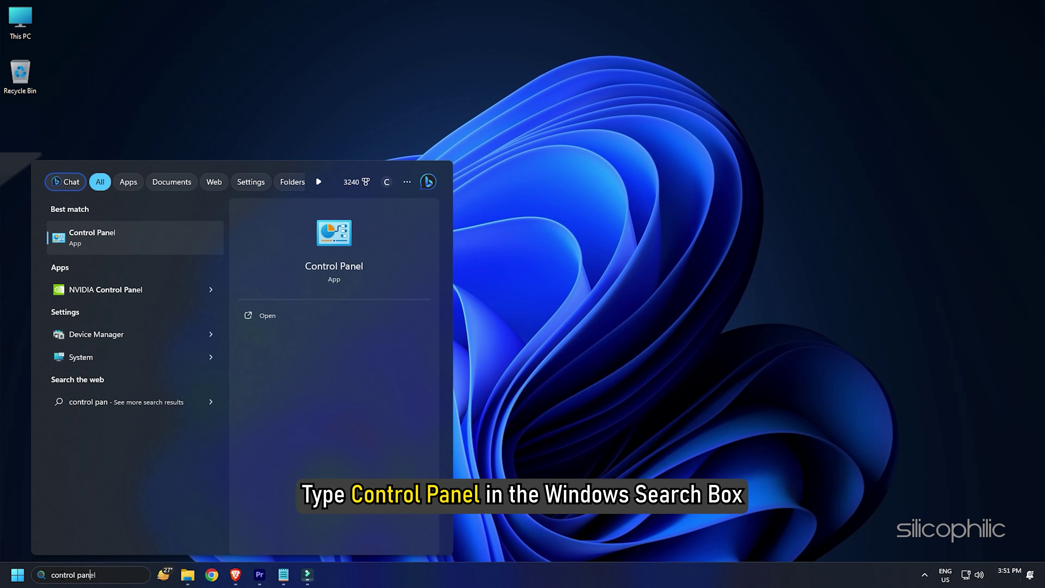
{"action": "left_click", "coordinate": [81, 247]}
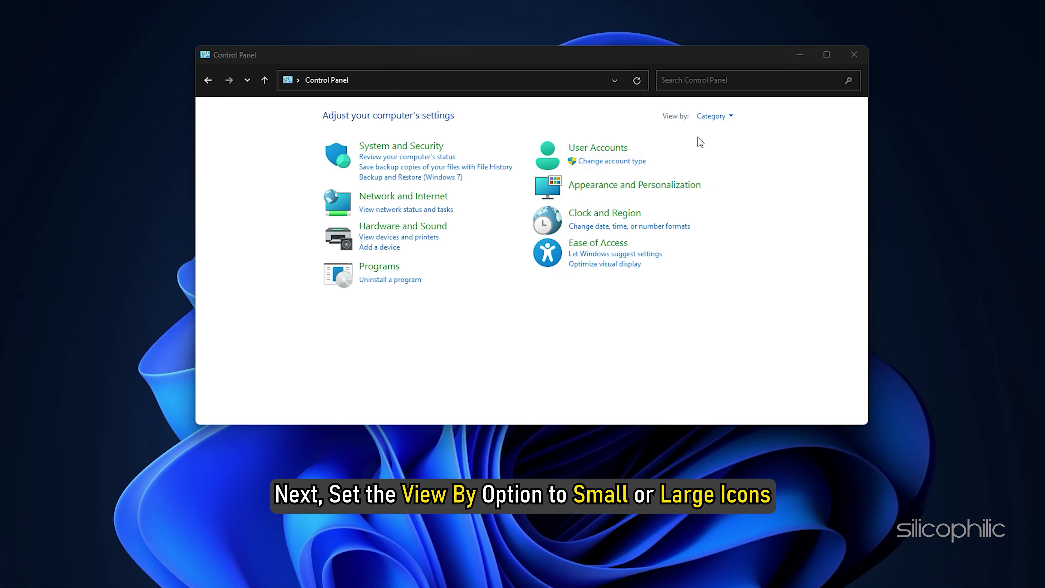
{"action": "left_click", "coordinate": [716, 116]}
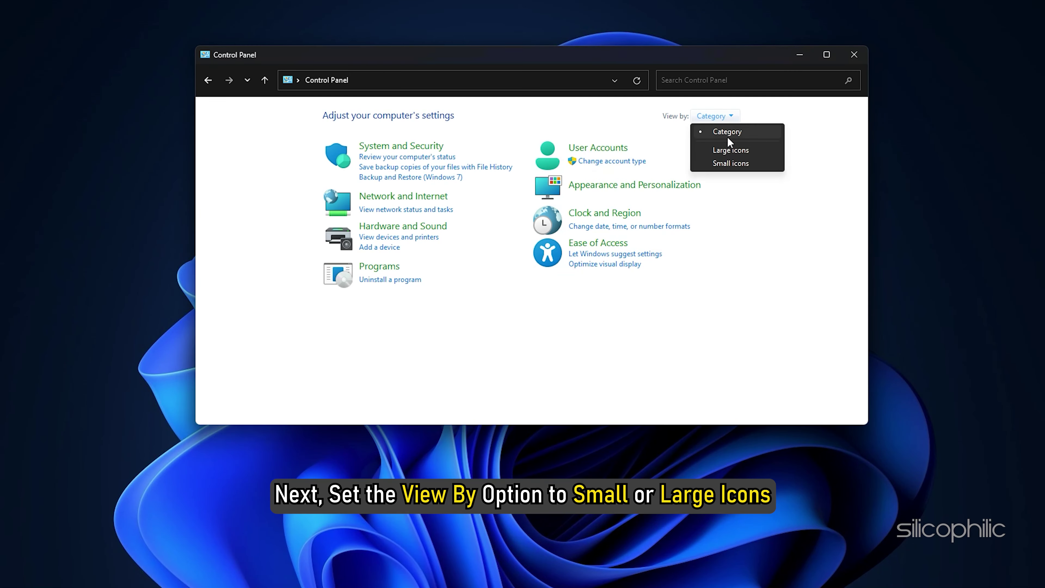
{"action": "left_click", "coordinate": [730, 149]}
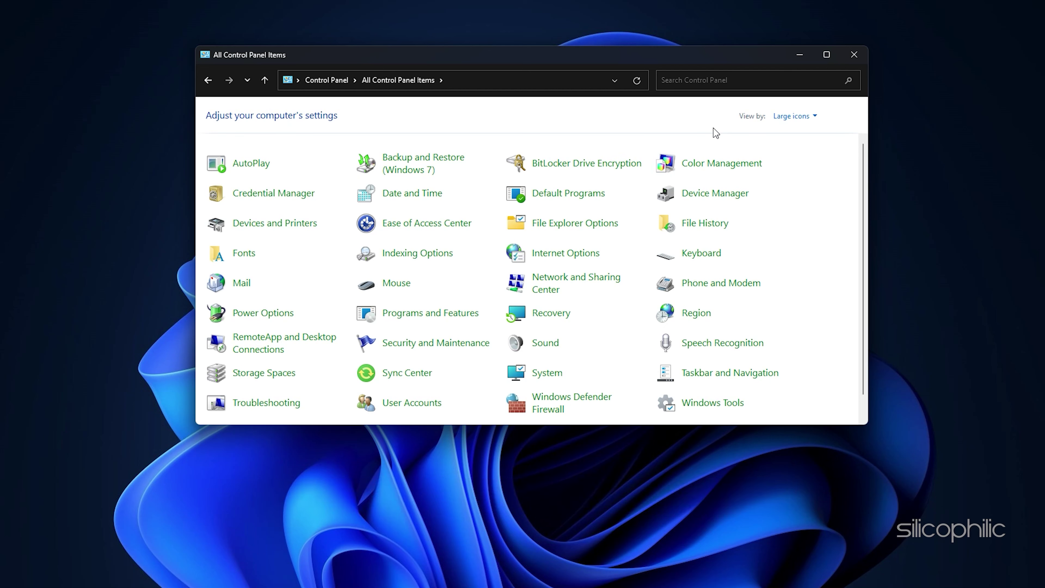
Step: Open the Internet Protocol Version 4 (TCP/IPv4) properties of the Ethernet connection through Network and Sharing Center
{"action": "left_click", "coordinate": [582, 287]}
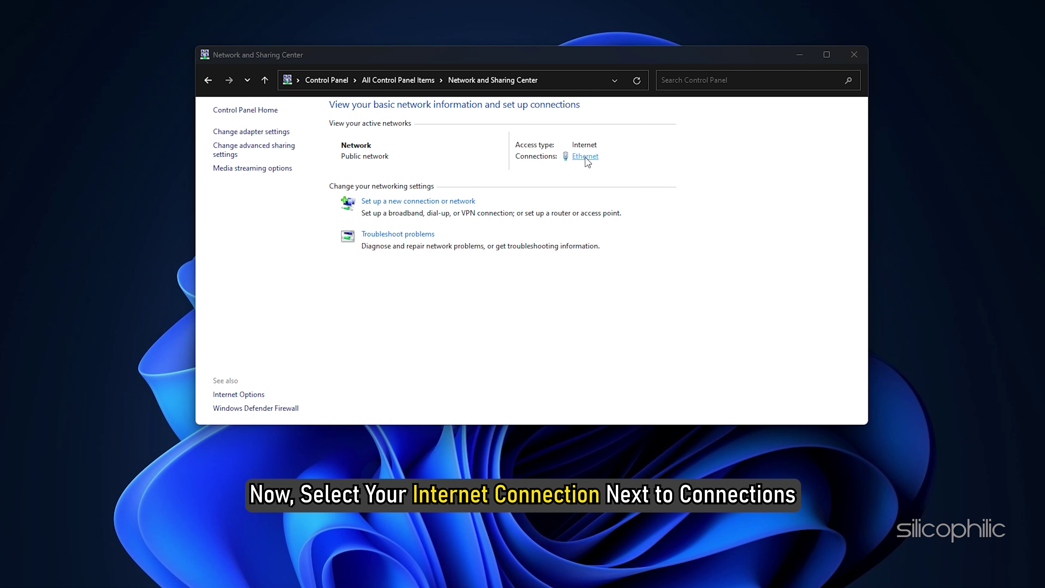
{"action": "left_click", "coordinate": [585, 157]}
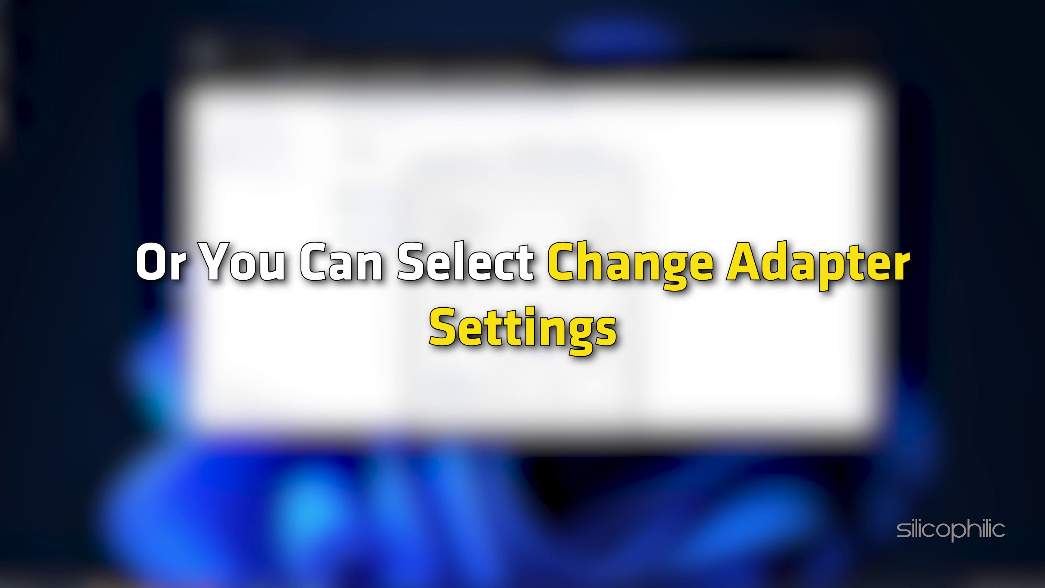
{"action": "left_click", "coordinate": [461, 388]}
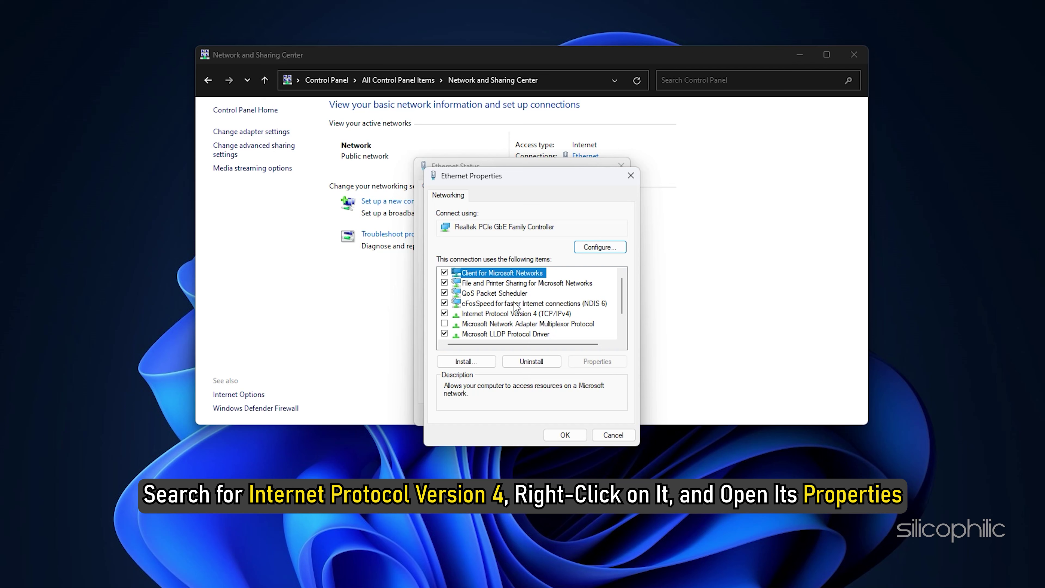
{"action": "left_click", "coordinate": [516, 314]}
{"action": "left_click", "coordinate": [597, 362]}
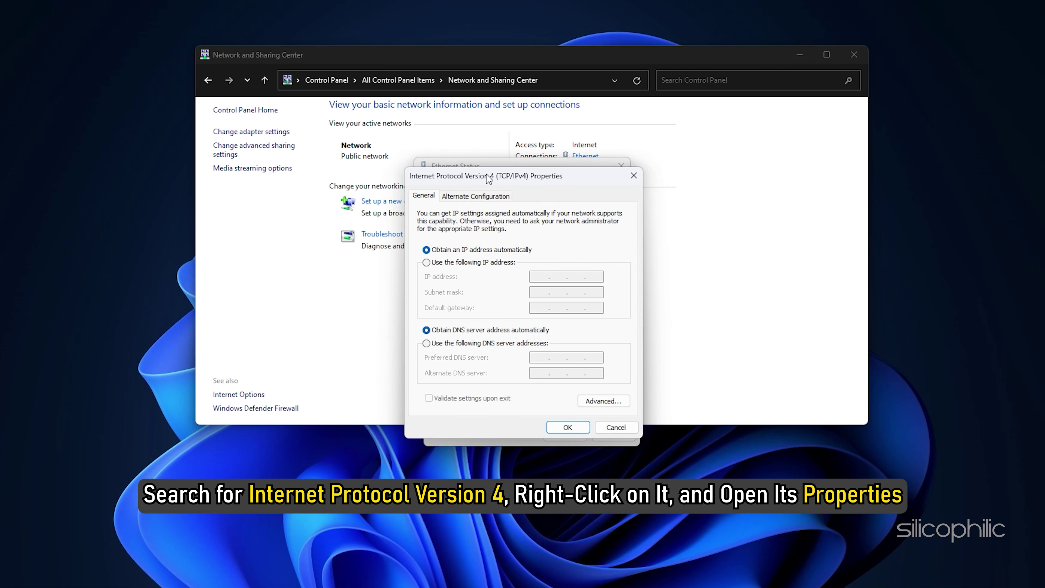
Step: Use custom DNS servers for IPv4, with 8.8.8.8 as preferred and 8.8.4.4 as alternate, and apply them
{"action": "left_click", "coordinate": [445, 346]}
{"action": "type", "text": "8.8"}
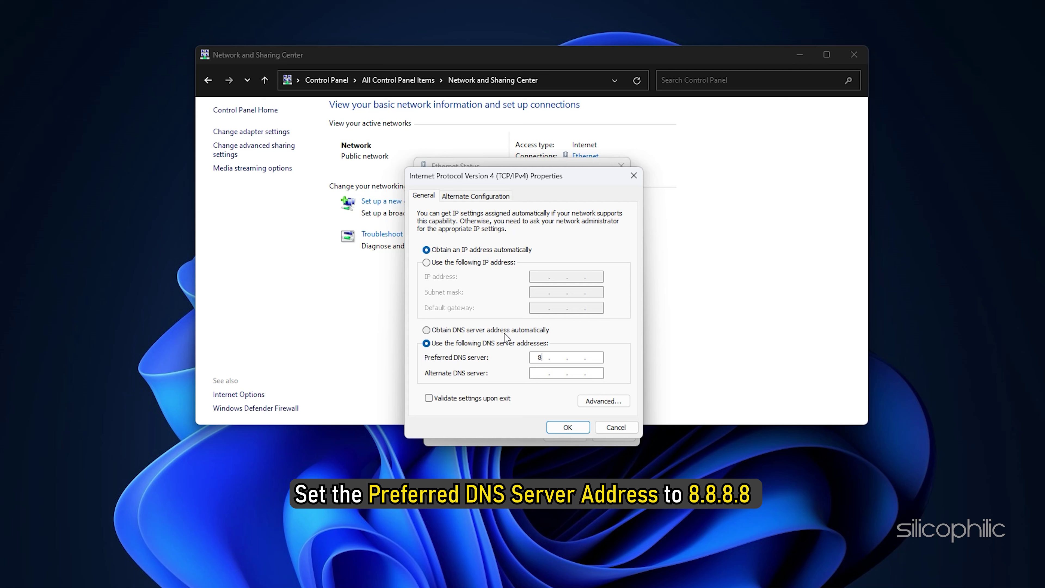
{"action": "type", "text": ".8.8"}
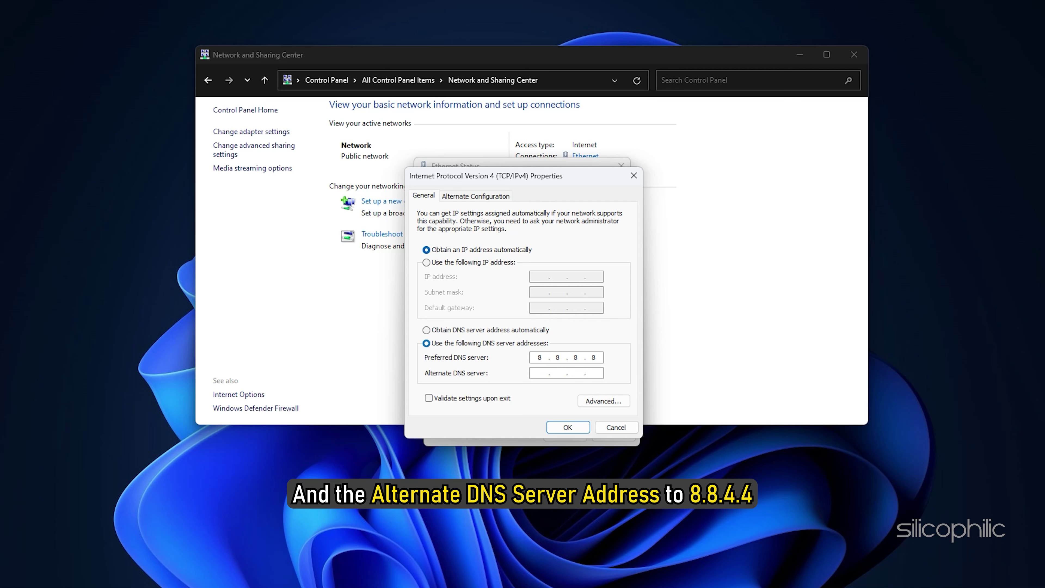
{"action": "left_click", "coordinate": [539, 373]}
{"action": "type", "text": "8.8.4.4"}
{"action": "left_click", "coordinate": [559, 428]}
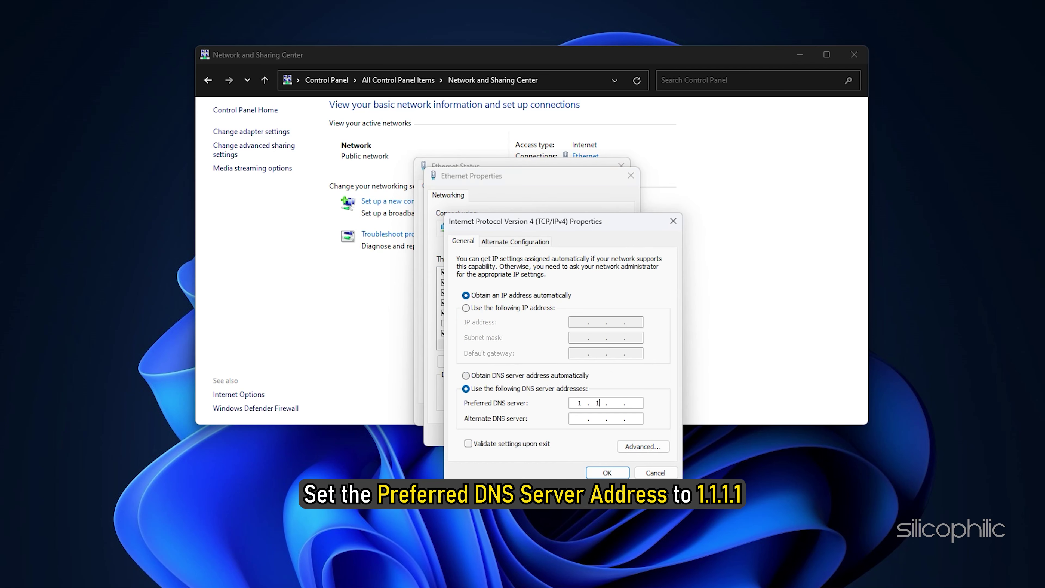
Step: Set the preferred DNS server to 1.1.1.1 and the alternate to 1.0.0.1, and save the Ethernet properties
{"action": "type", "text": ".1"}
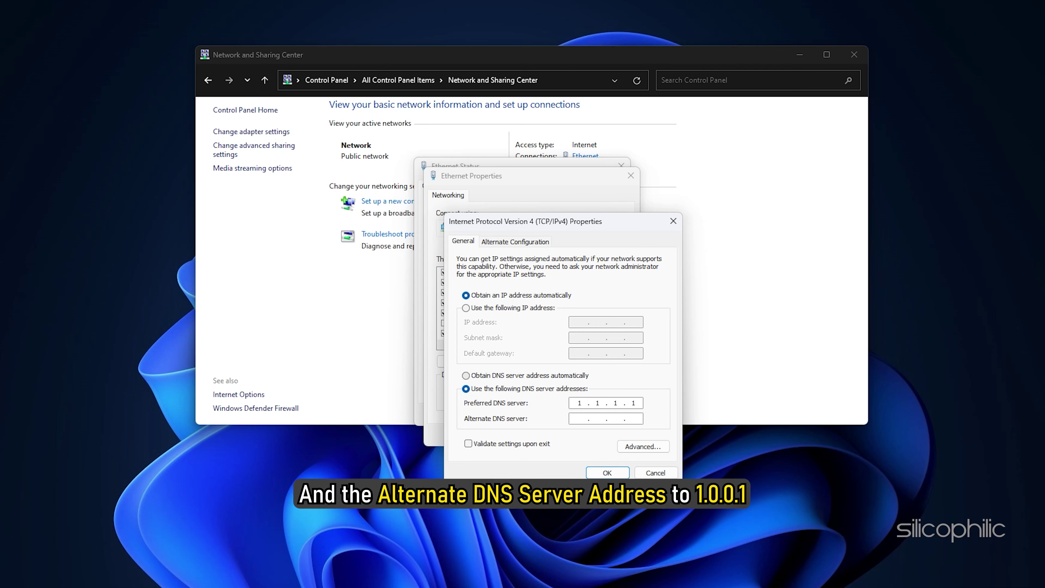
{"action": "type", "text": "1.0.0.1"}
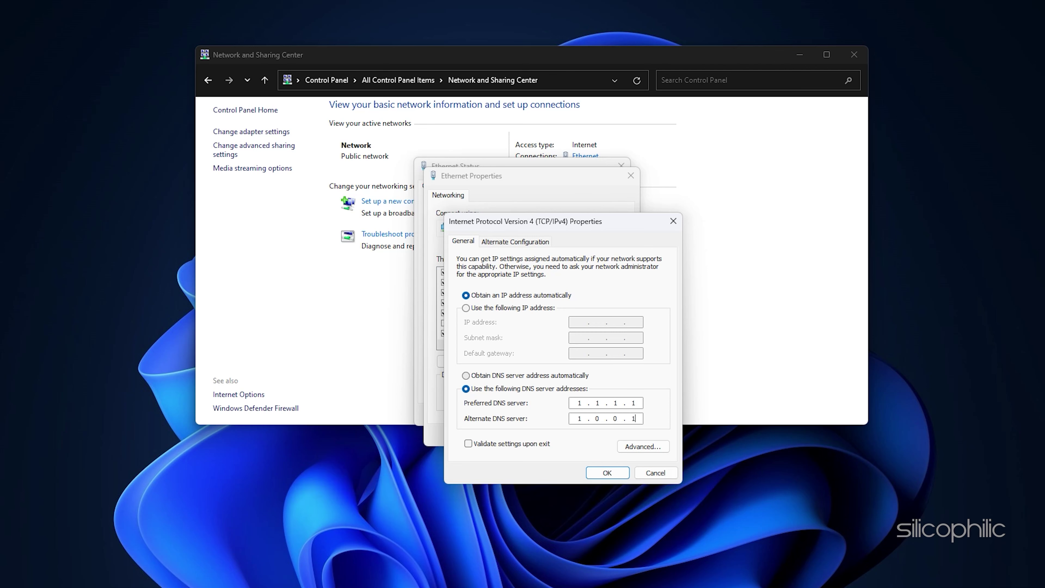
{"action": "left_click", "coordinate": [607, 473]}
{"action": "left_click", "coordinate": [562, 430]}
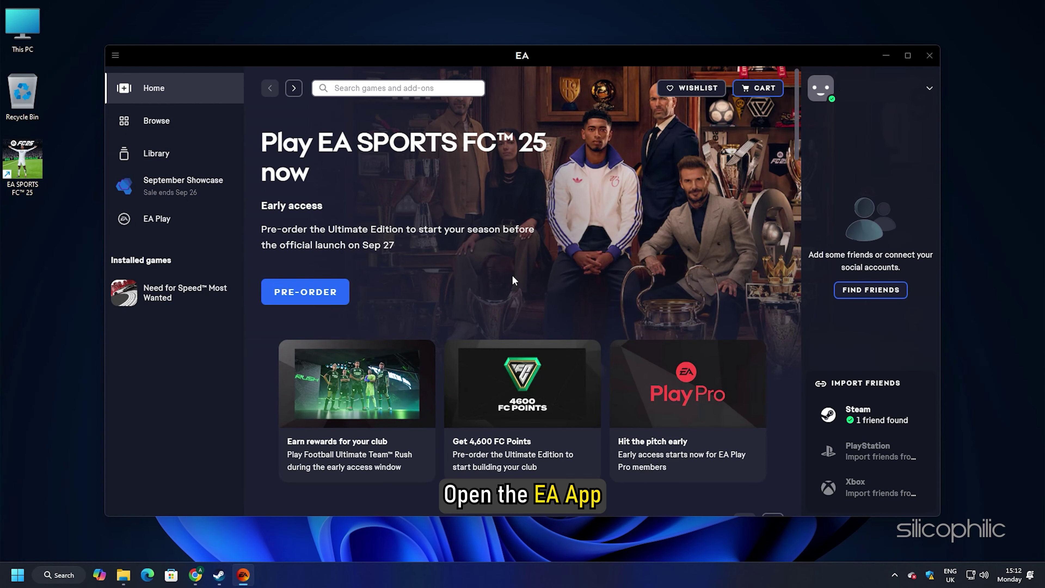
Step: Switch to the EA app and start its App Recovery
{"action": "left_click", "coordinate": [117, 54]}
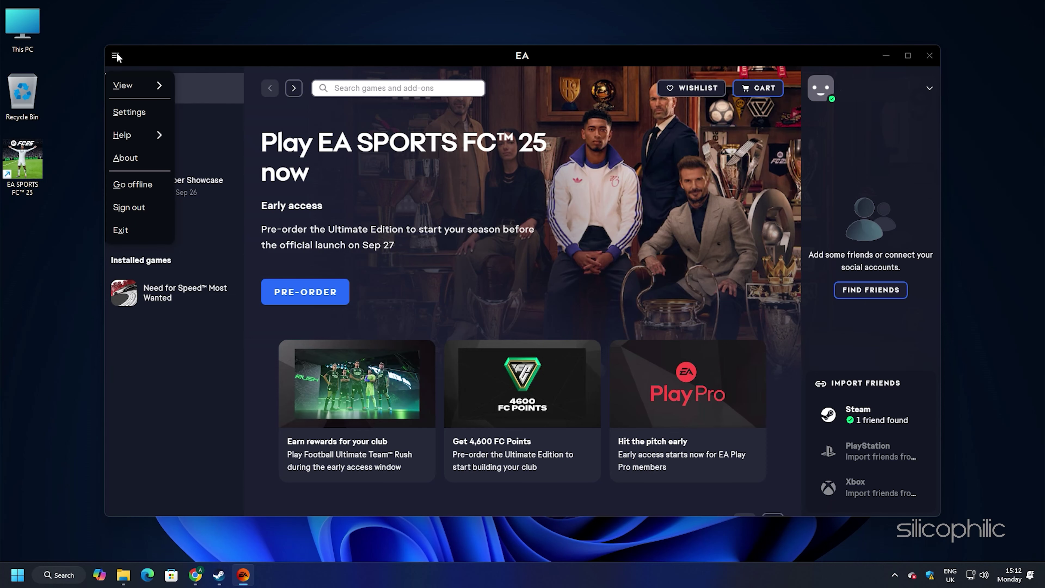
{"action": "left_click", "coordinate": [127, 137]}
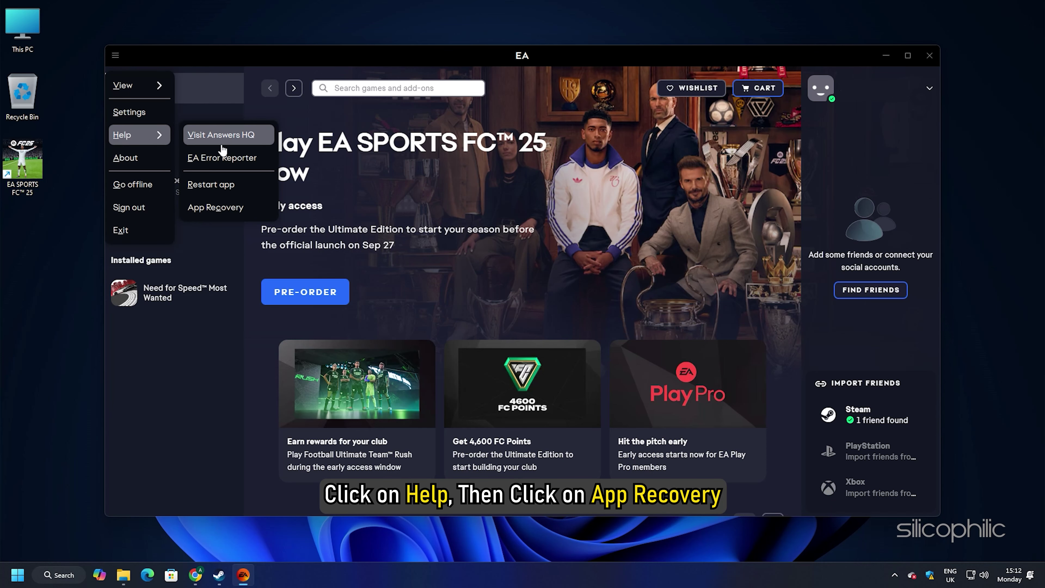
{"action": "left_click", "coordinate": [247, 207]}
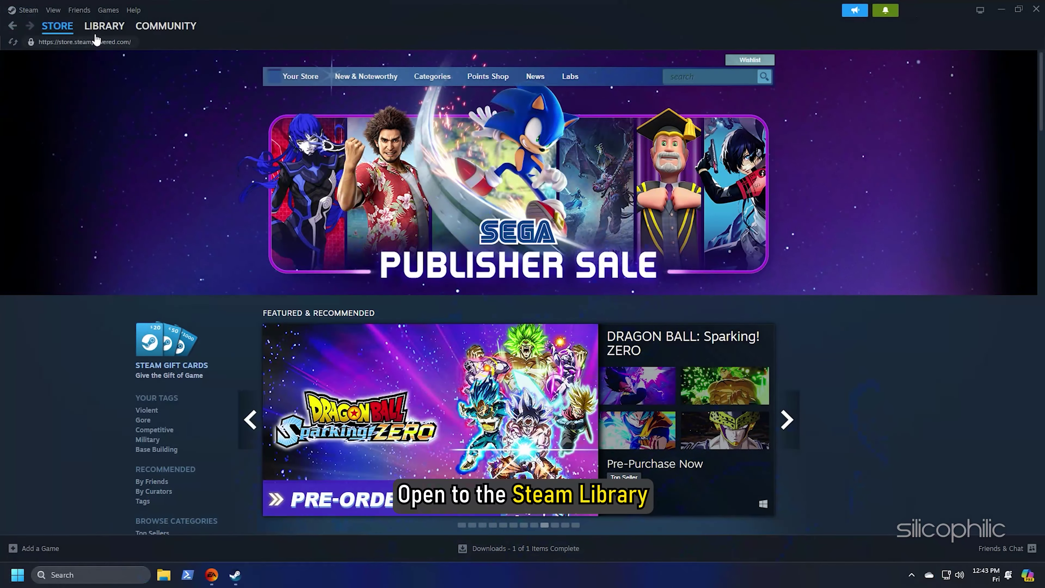
Step: Switch to Steam and open the Installed Files properties of EA SPORTS FC 25 in the library
{"action": "left_click", "coordinate": [104, 26]}
{"action": "right_click", "coordinate": [29, 232]}
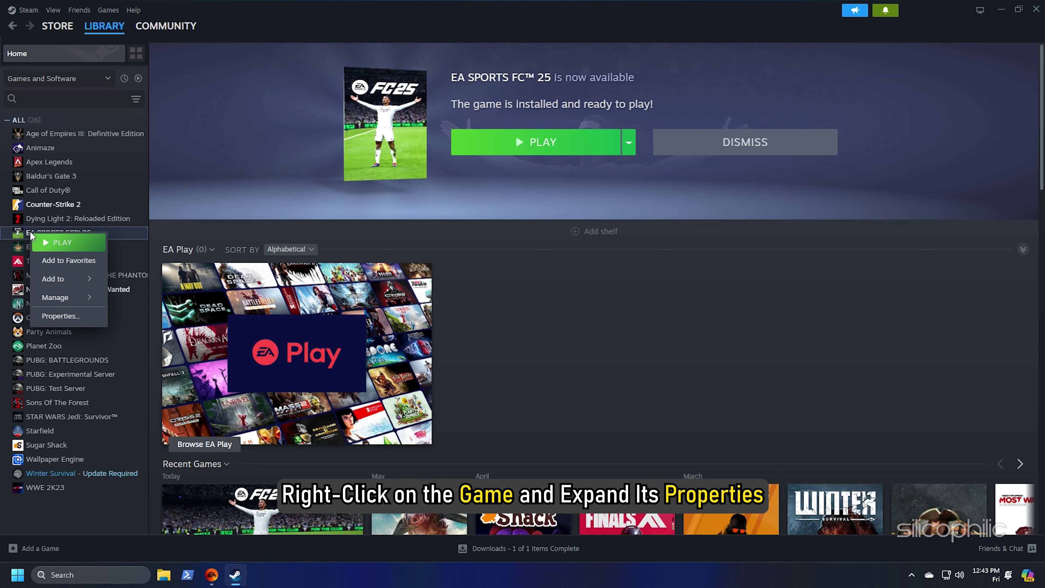
{"action": "left_click", "coordinate": [48, 315]}
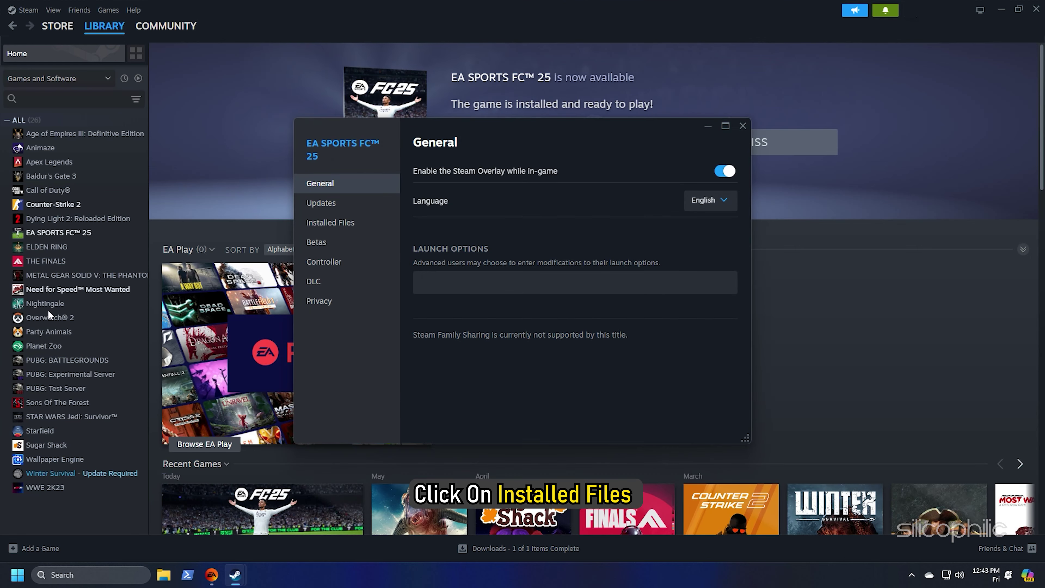
{"action": "left_click", "coordinate": [320, 225]}
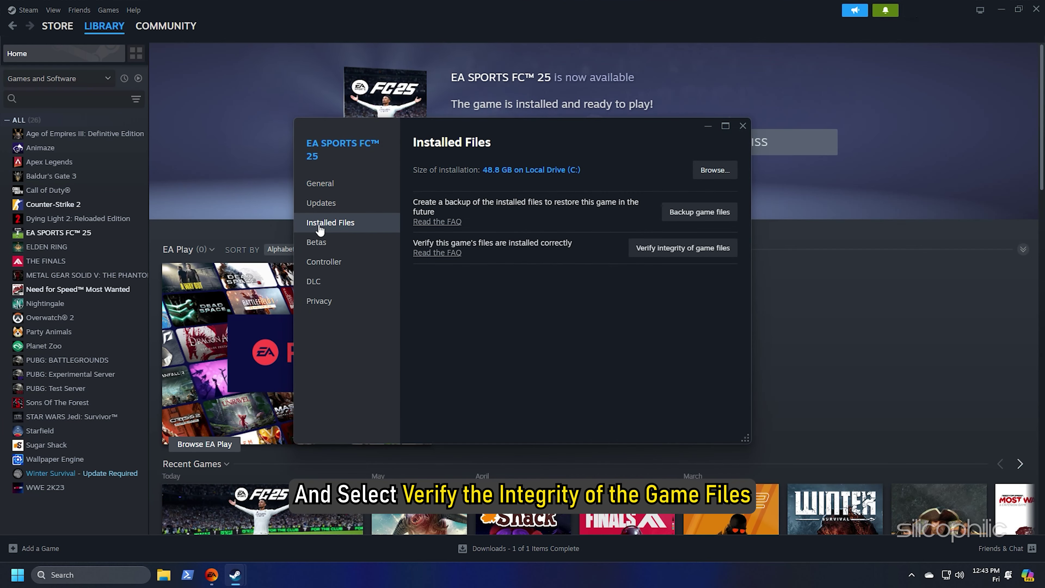